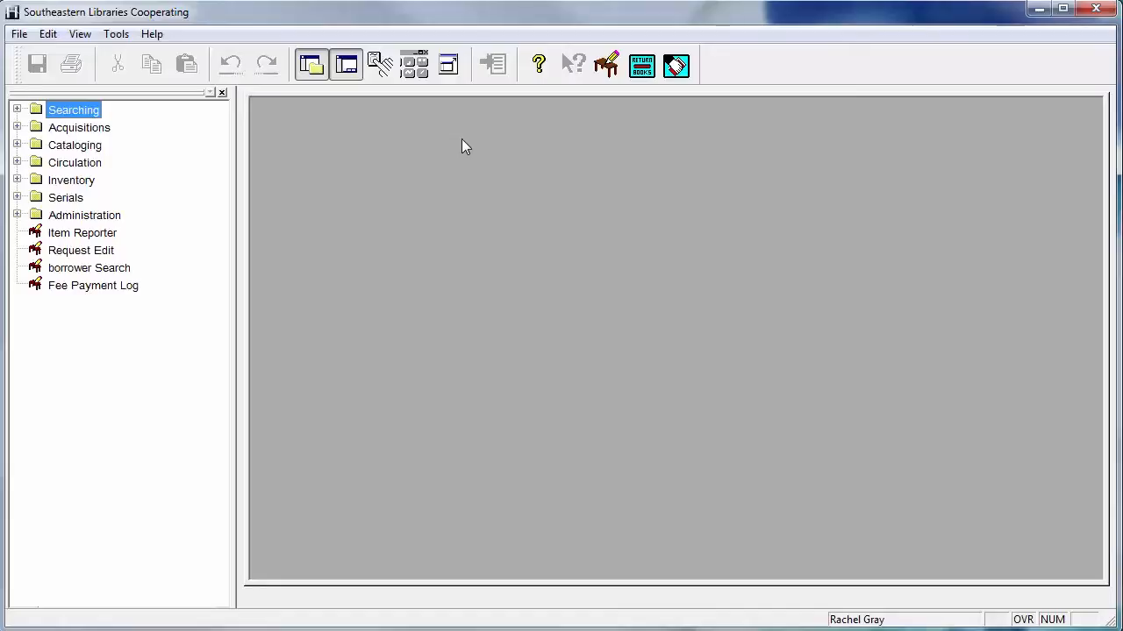
# Open the check-in window from the Circulation functions, ready for item barcode entry
pyautogui.click(647, 77)
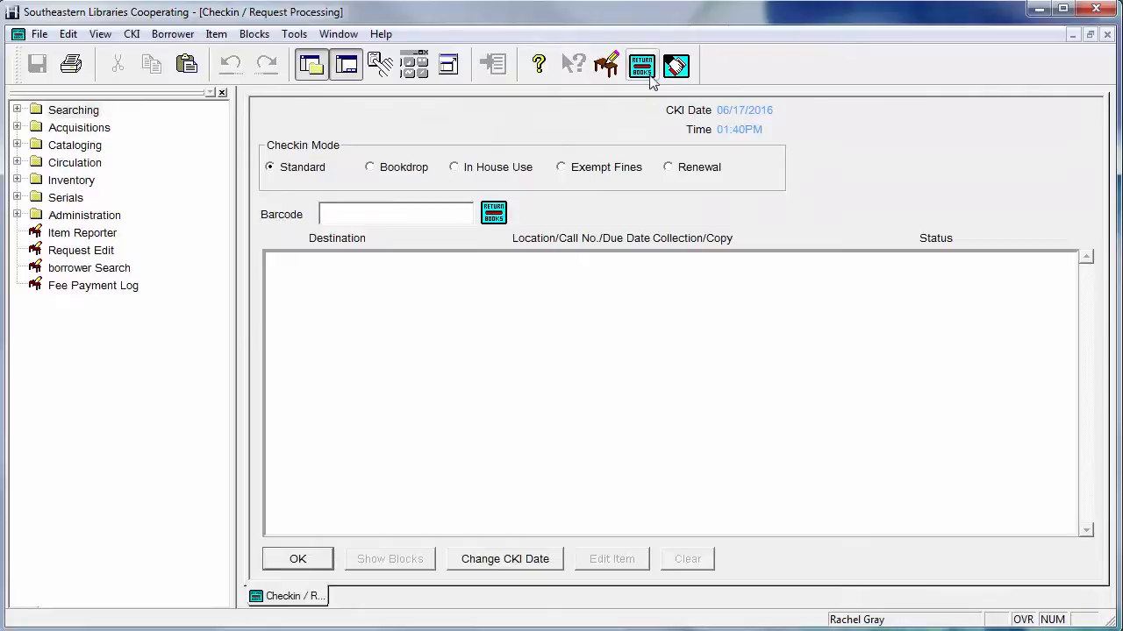
pyautogui.click(17, 162)
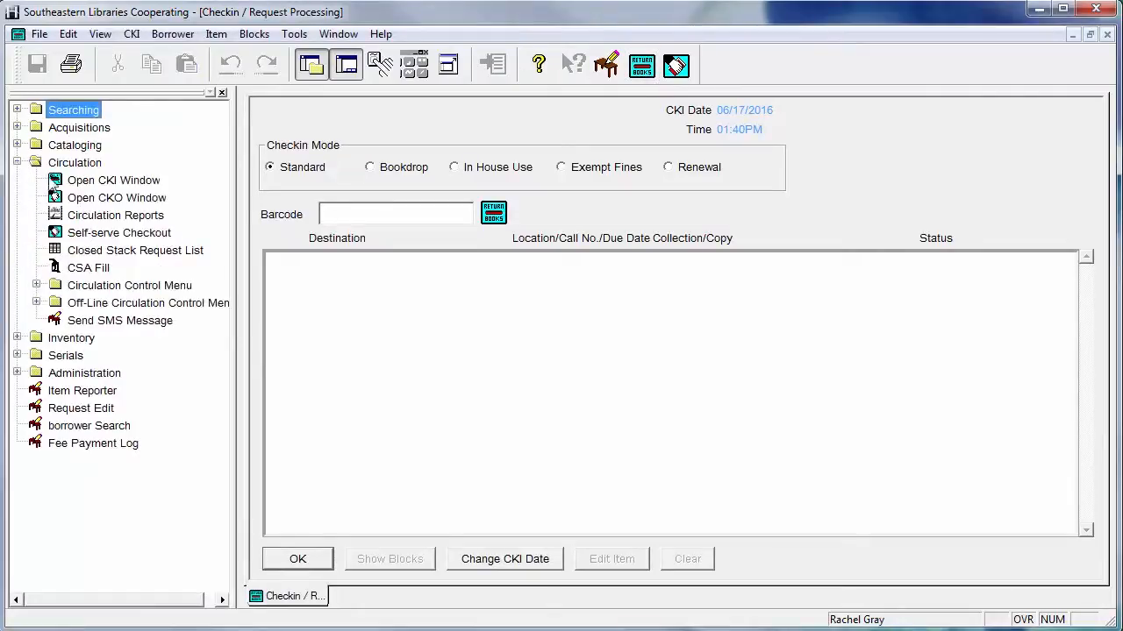
pyautogui.click(124, 182)
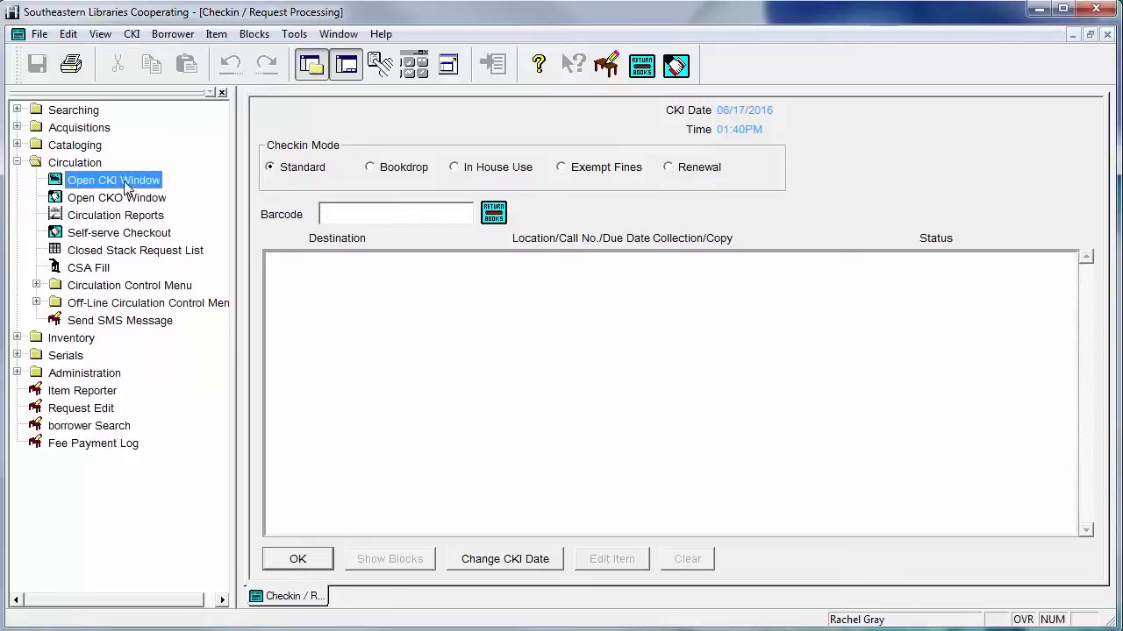
pyautogui.click(382, 212)
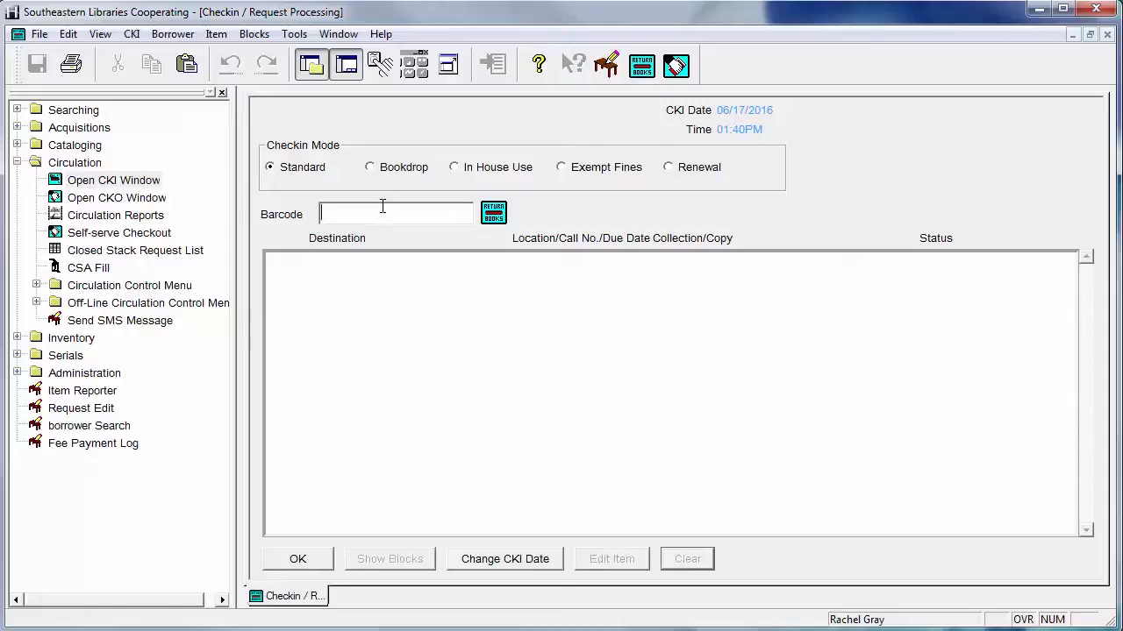
pyautogui.write('0100100123395')
pyautogui.press('Return')
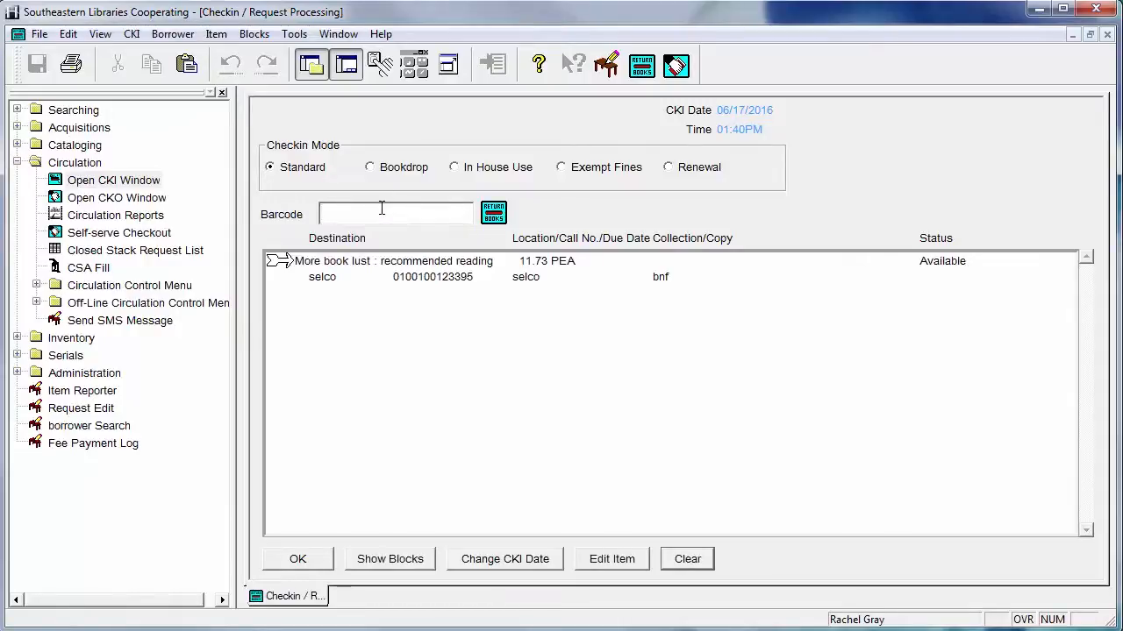
pyautogui.write('0100100150059')
pyautogui.press('Return')
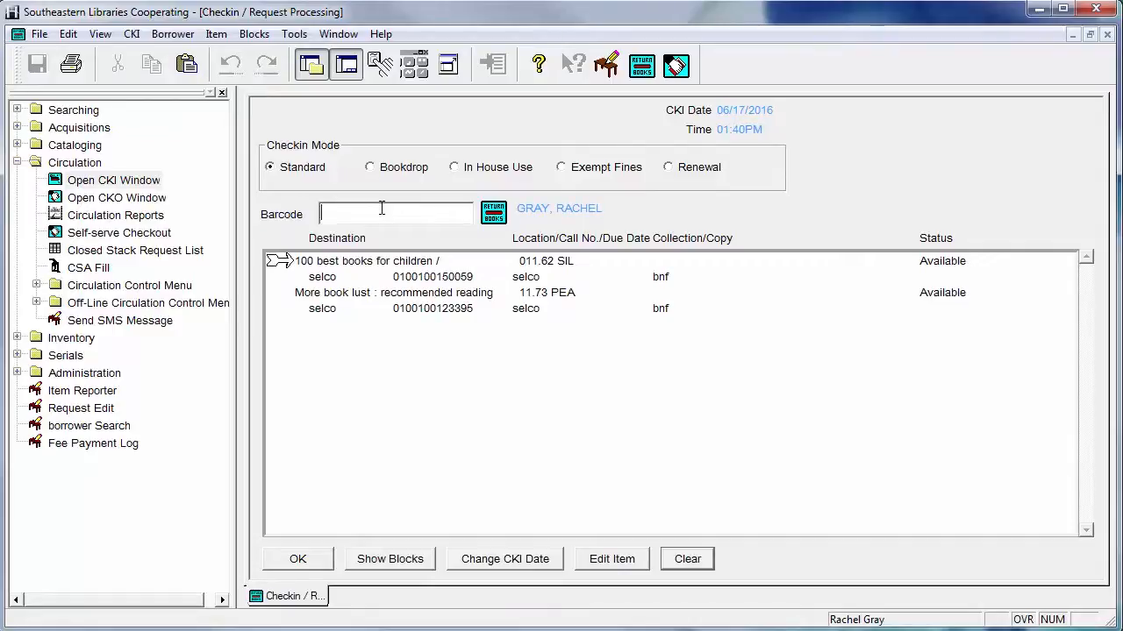
pyautogui.write('0100100155504')
pyautogui.press('Return')
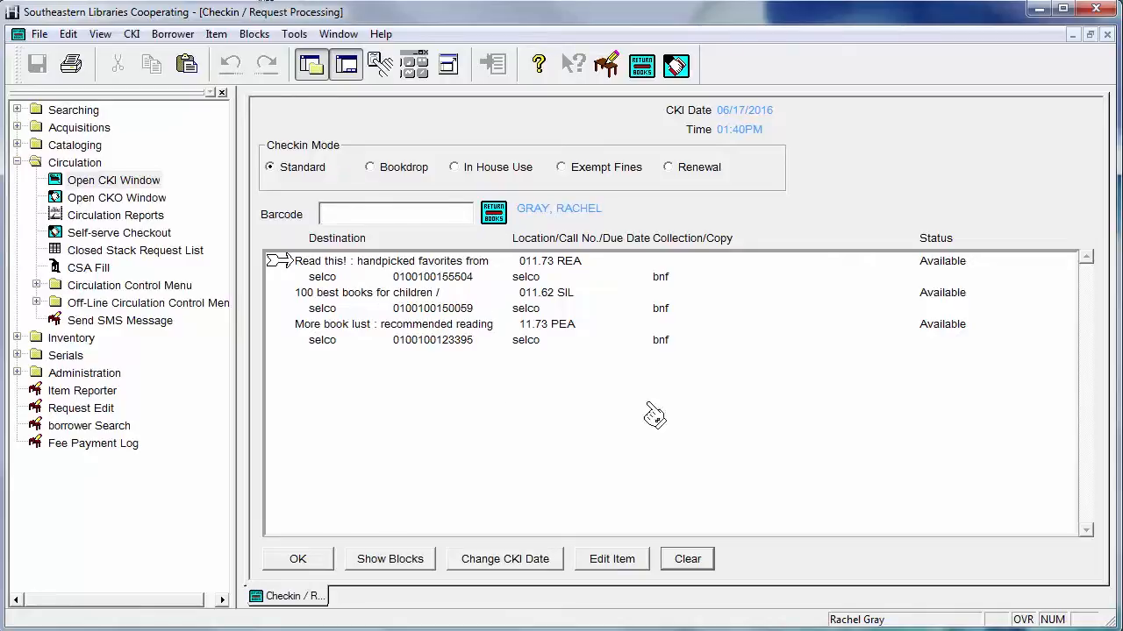
# Hide the navigation tree and switch the check-in mode to Bookdrop
pyautogui.click(305, 70)
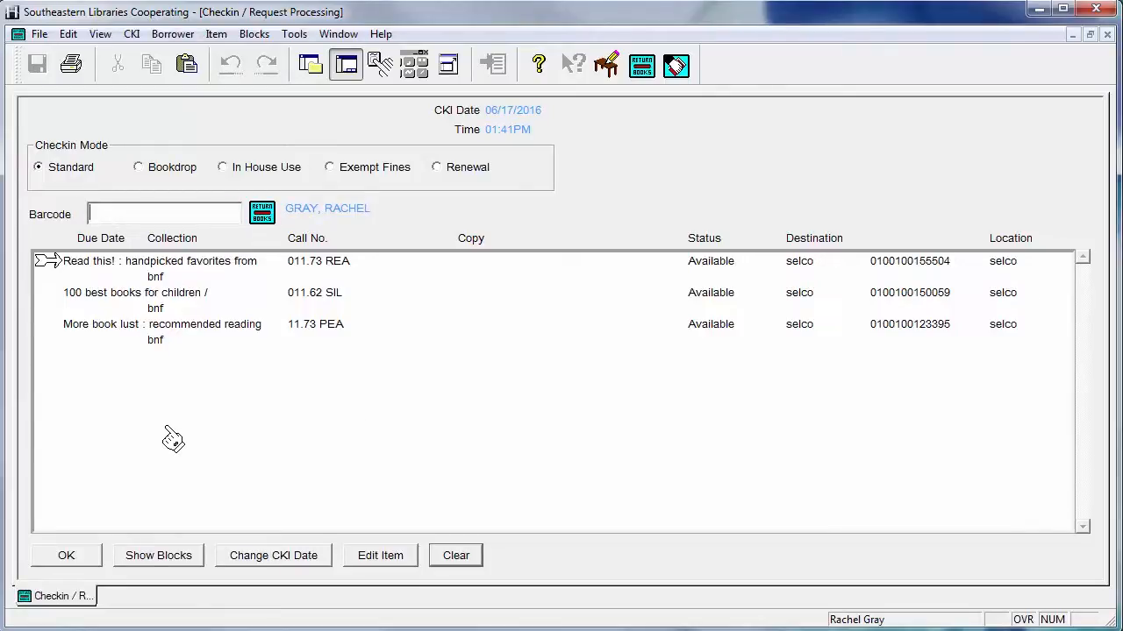
pyautogui.click(187, 175)
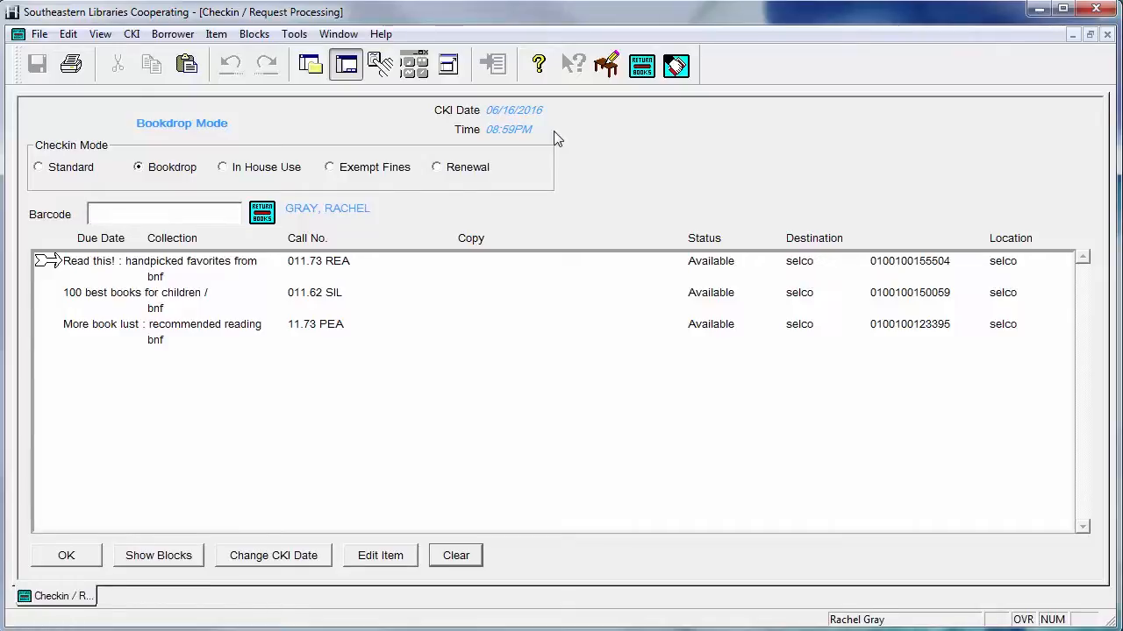
pyautogui.click(225, 168)
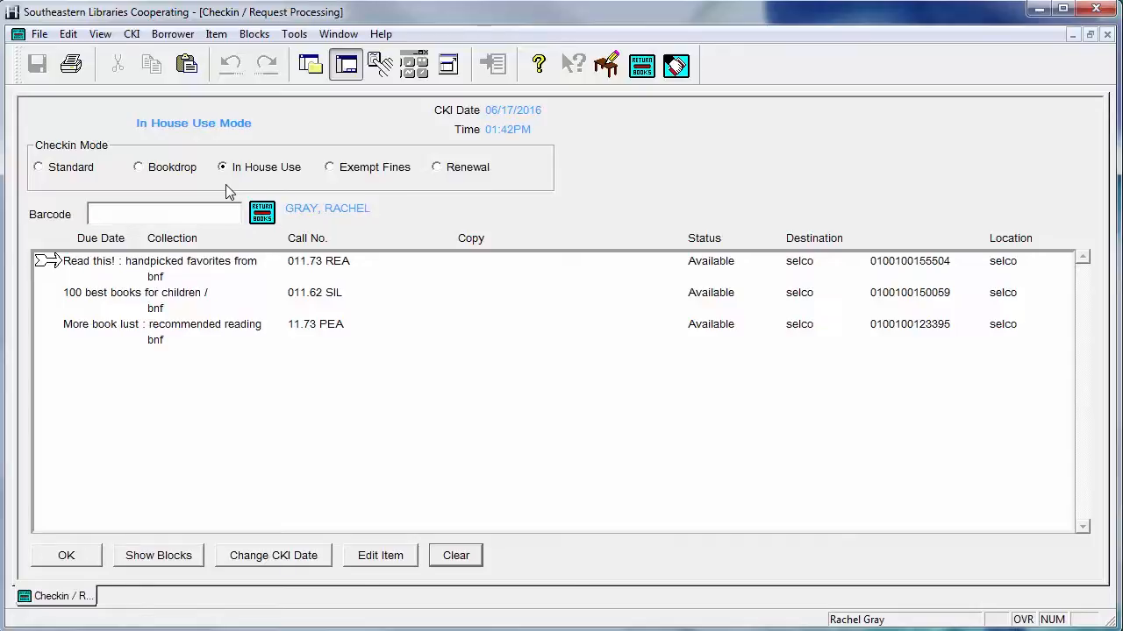
pyautogui.write('0100100155504')
pyautogui.press('Return')
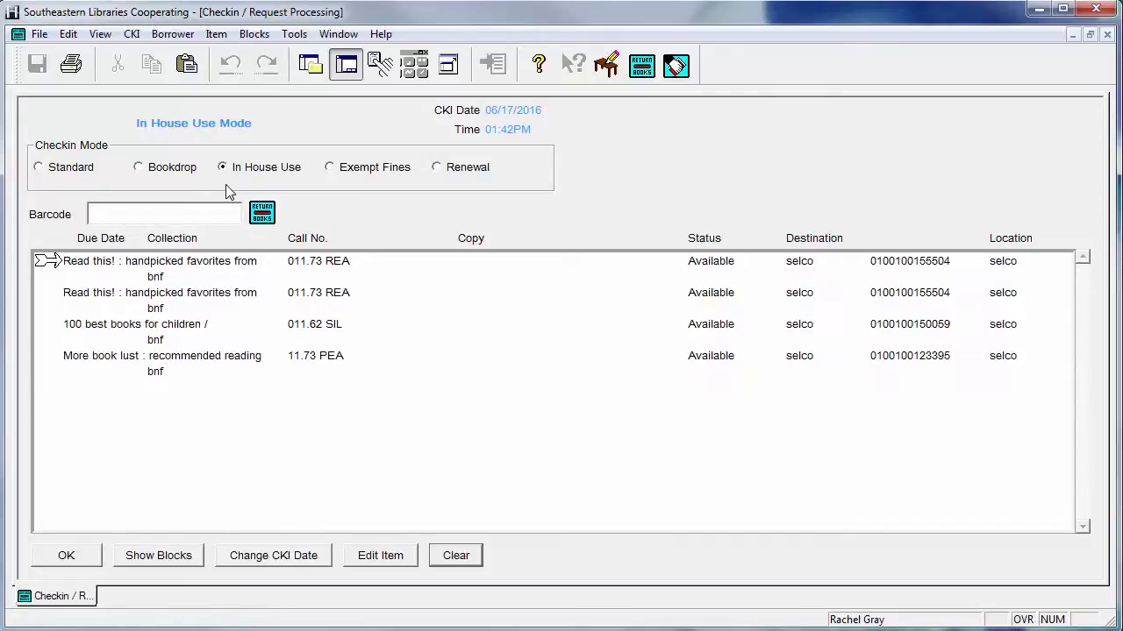
# Open the newest check-in entry's item record, examine the in-house use statistics on its second page, and close the record
pyautogui.click(225, 274)
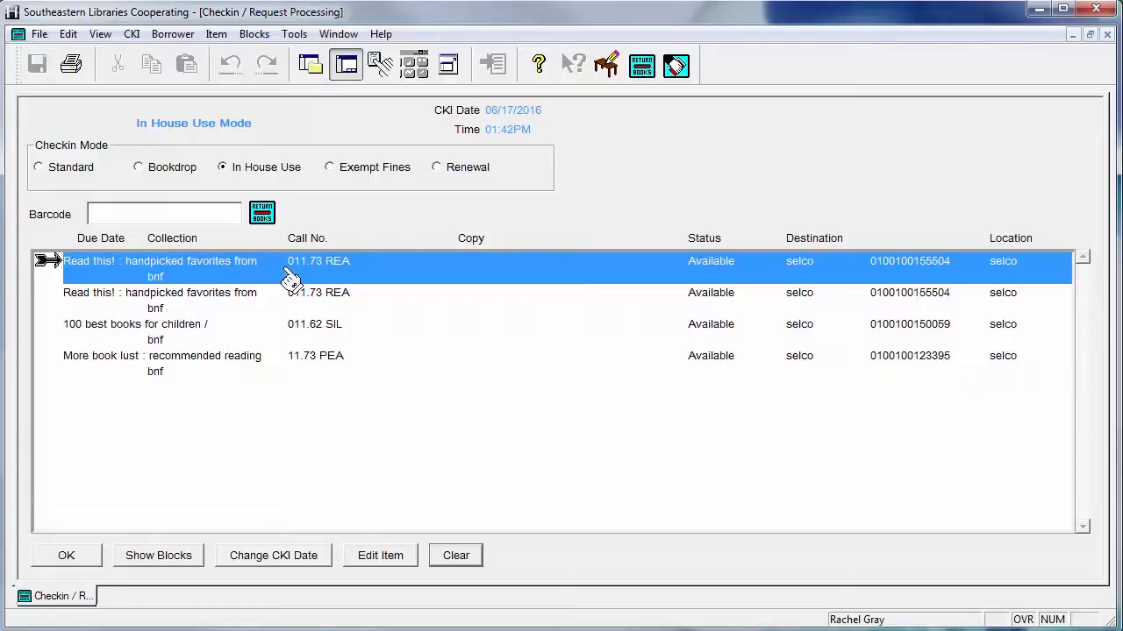
pyautogui.click(375, 553)
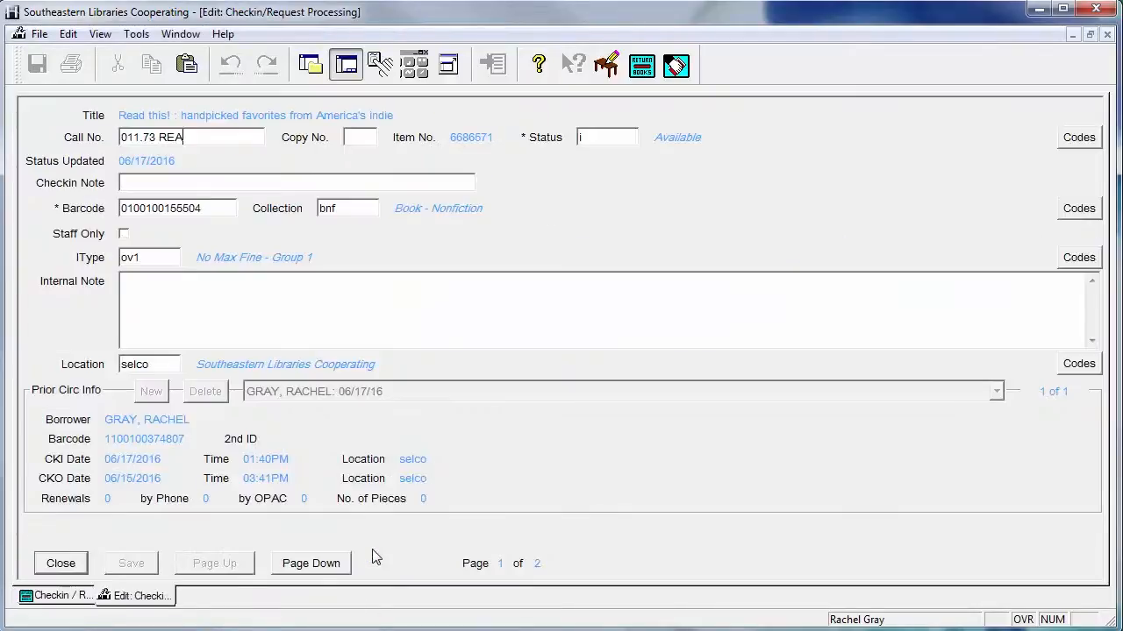
pyautogui.click(312, 563)
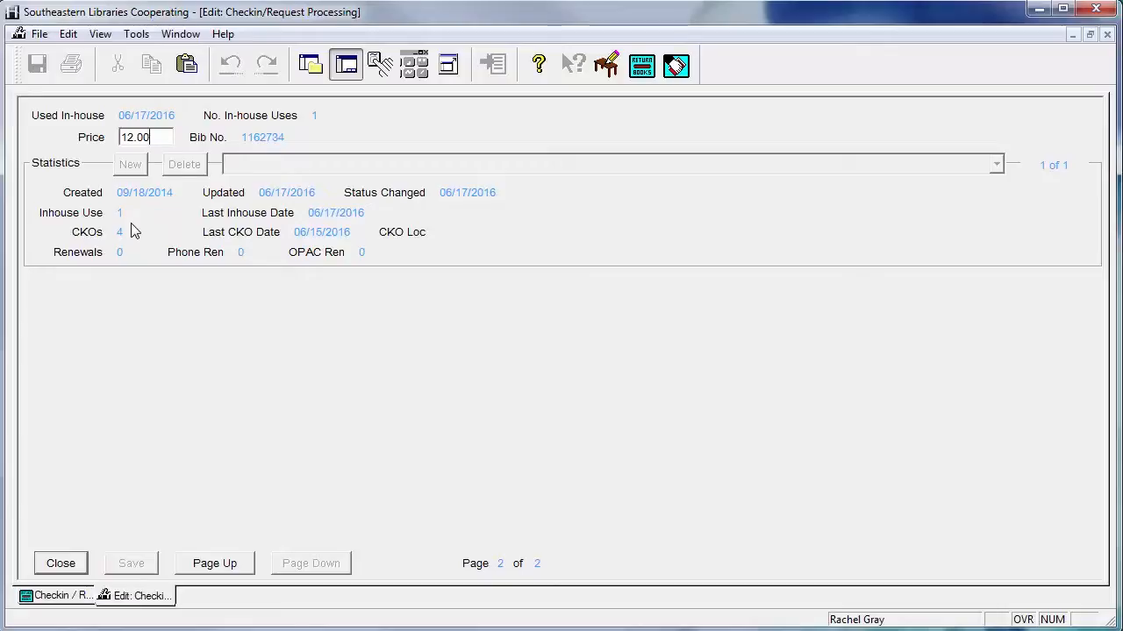
pyautogui.click(58, 563)
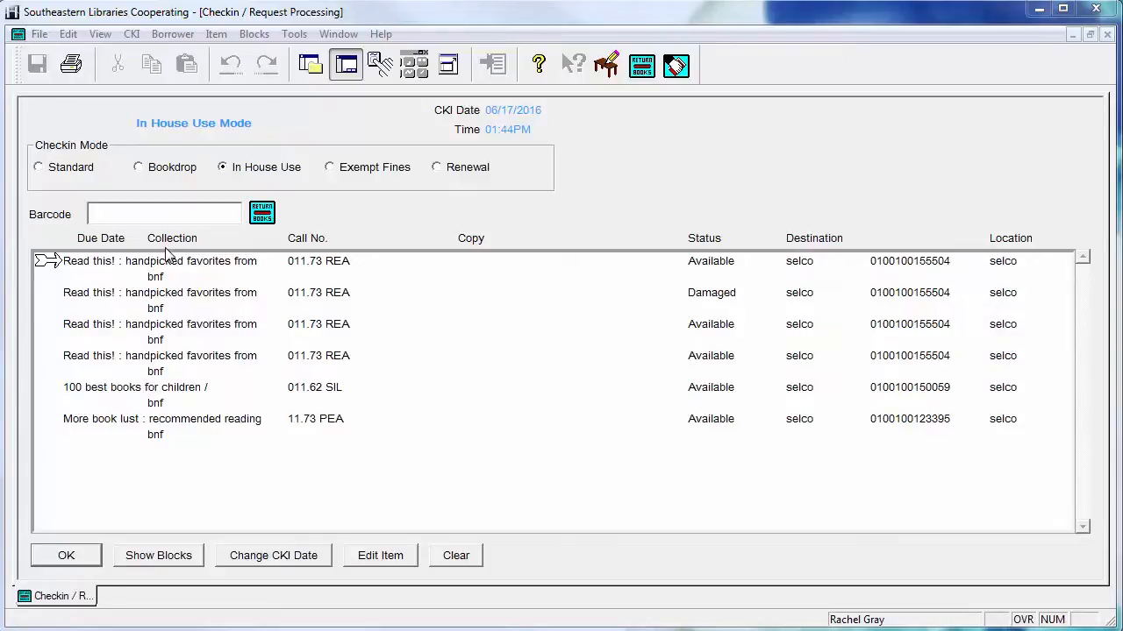
# Open the checkout window, load the borrower by entering their borrower barcode, and list all items they have out
pyautogui.click(677, 66)
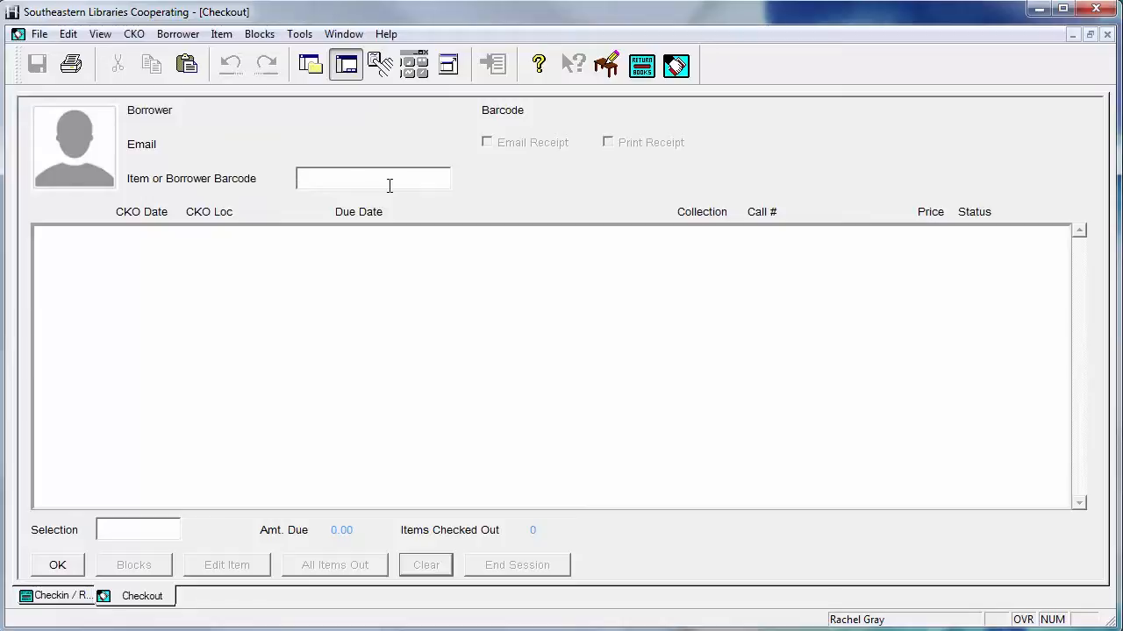
pyautogui.write('1100100374807')
pyautogui.press('Return')
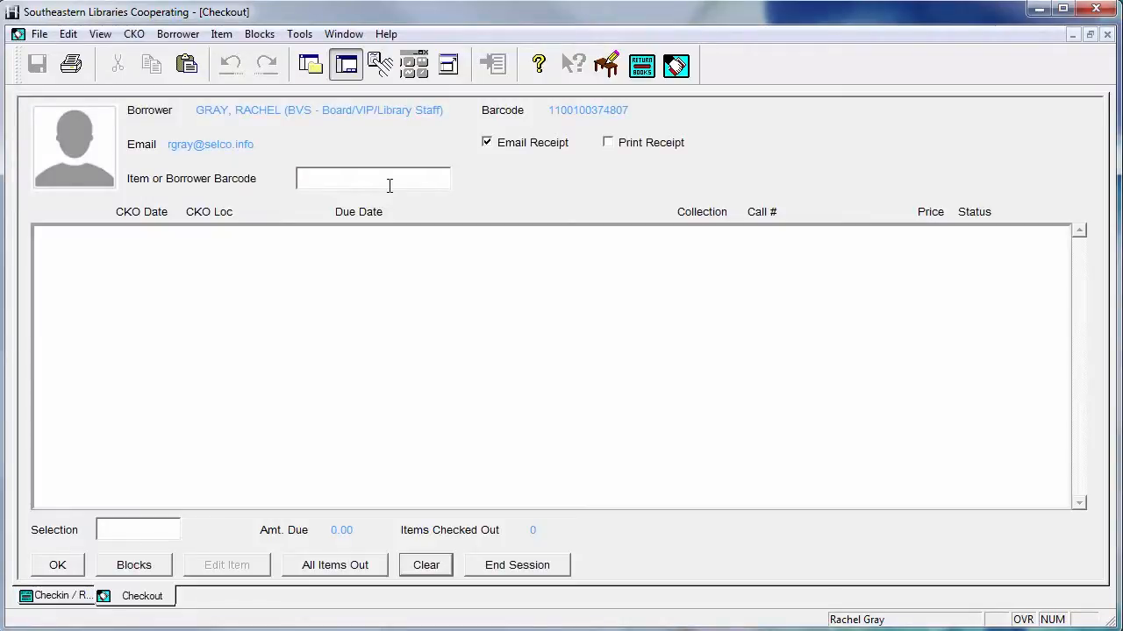
pyautogui.click(333, 563)
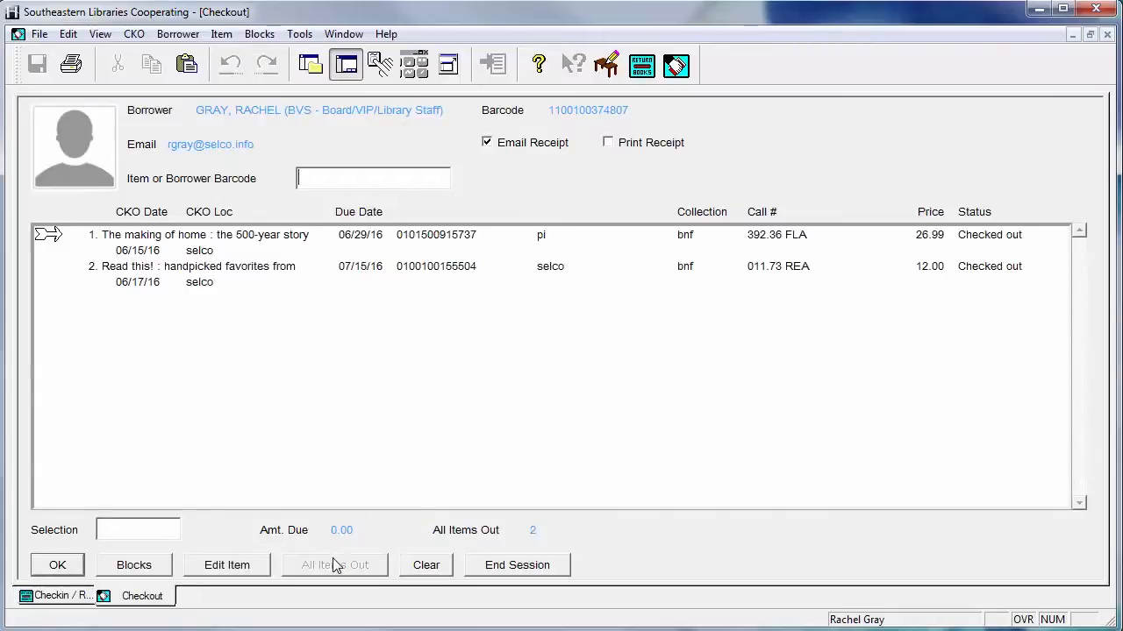
# Start adding a fee of block type damage for the checked-out item "Read this! : handpicked favorites from"
pyautogui.click(195, 285)
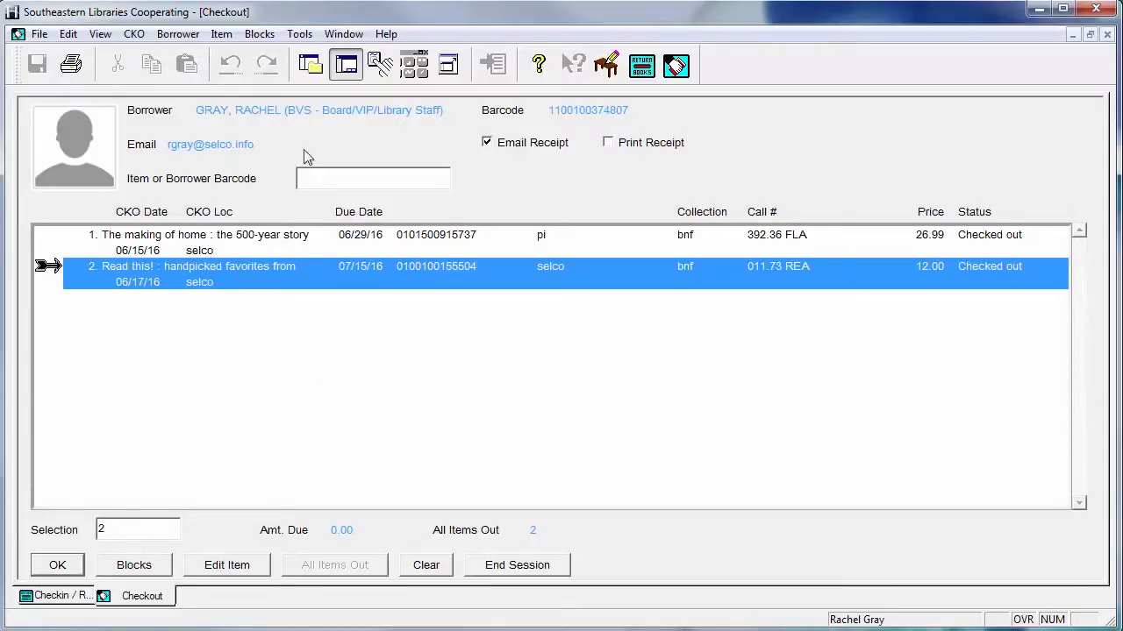
pyautogui.click(259, 37)
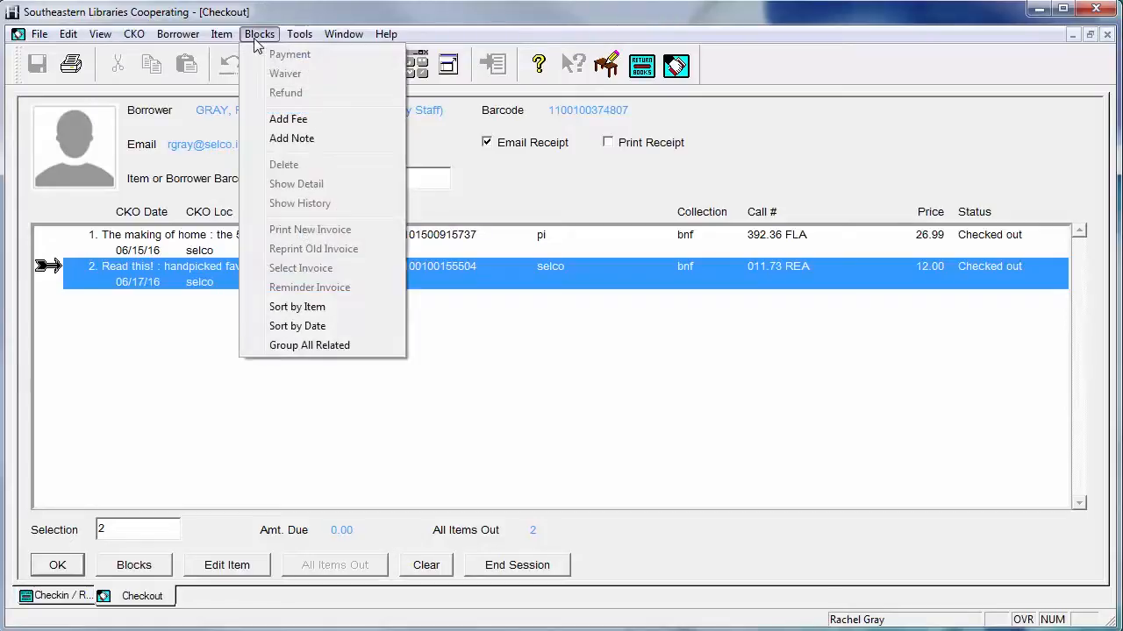
pyautogui.click(274, 129)
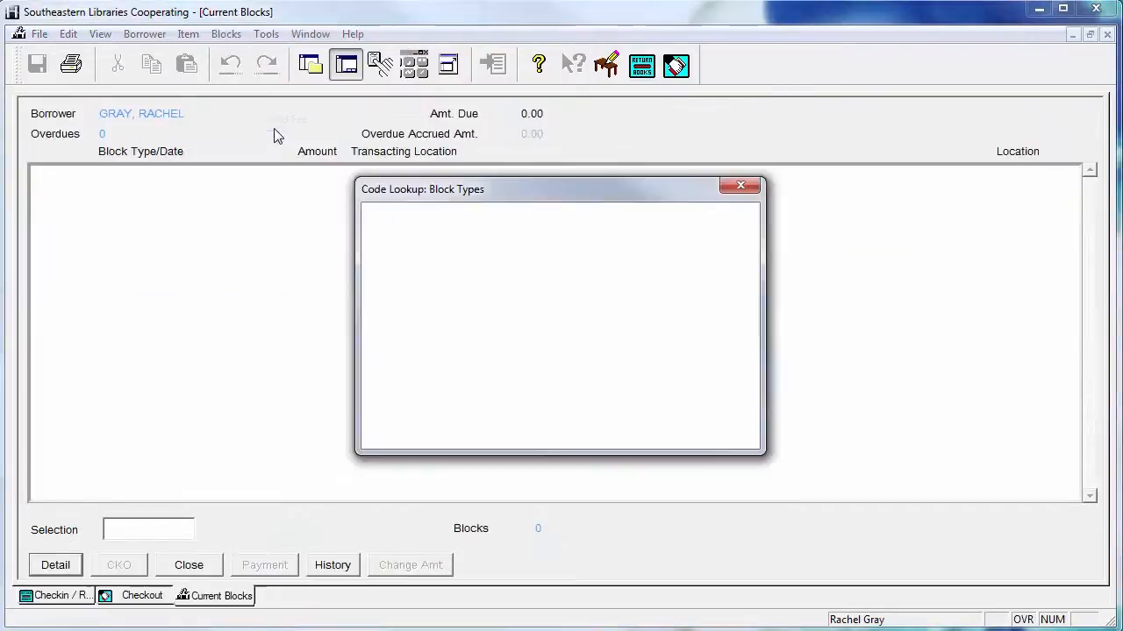
pyautogui.click(506, 246)
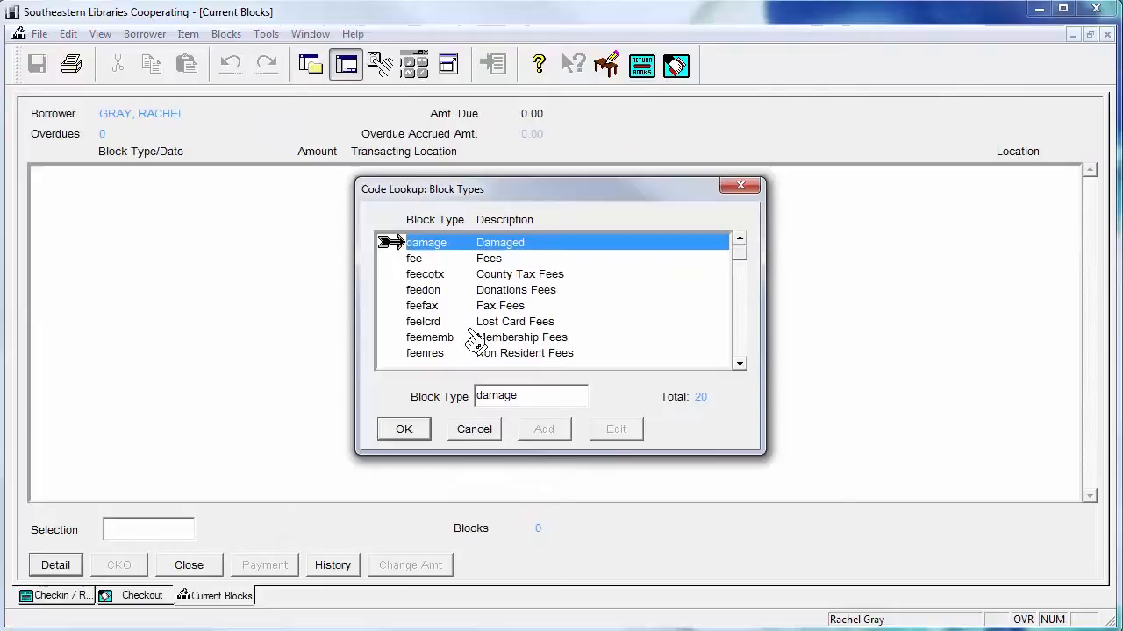
pyautogui.click(426, 430)
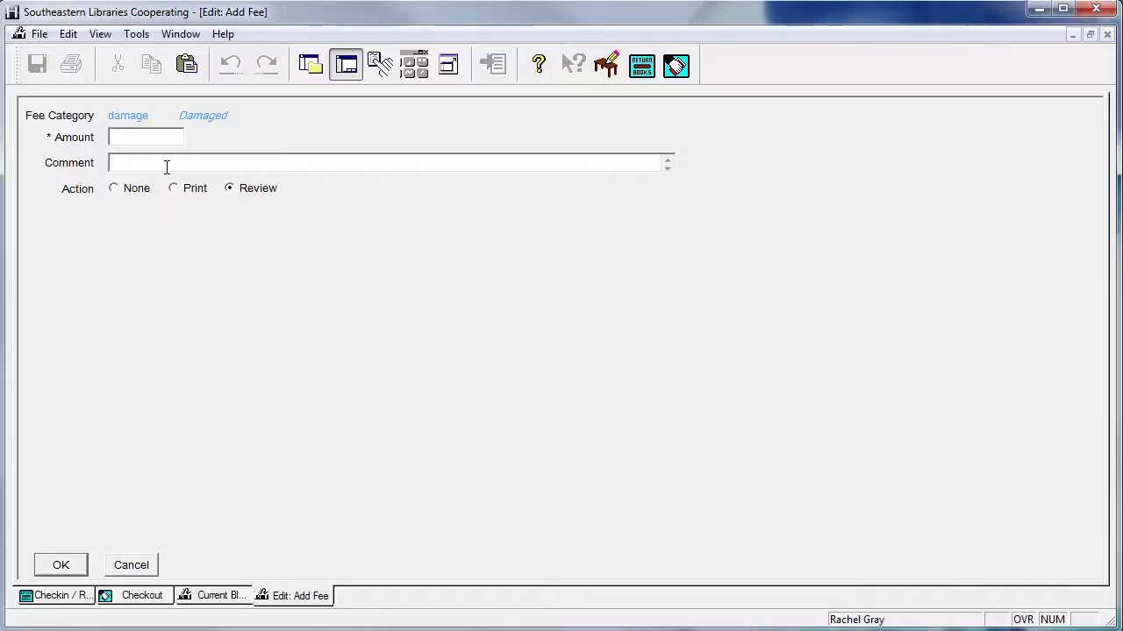
# Set the damage fee amount to 12 with the comment "missing cover - needs to be replaced" and save the fee
pyautogui.write('12')
pyautogui.click(161, 165)
pyautogui.write('missing')
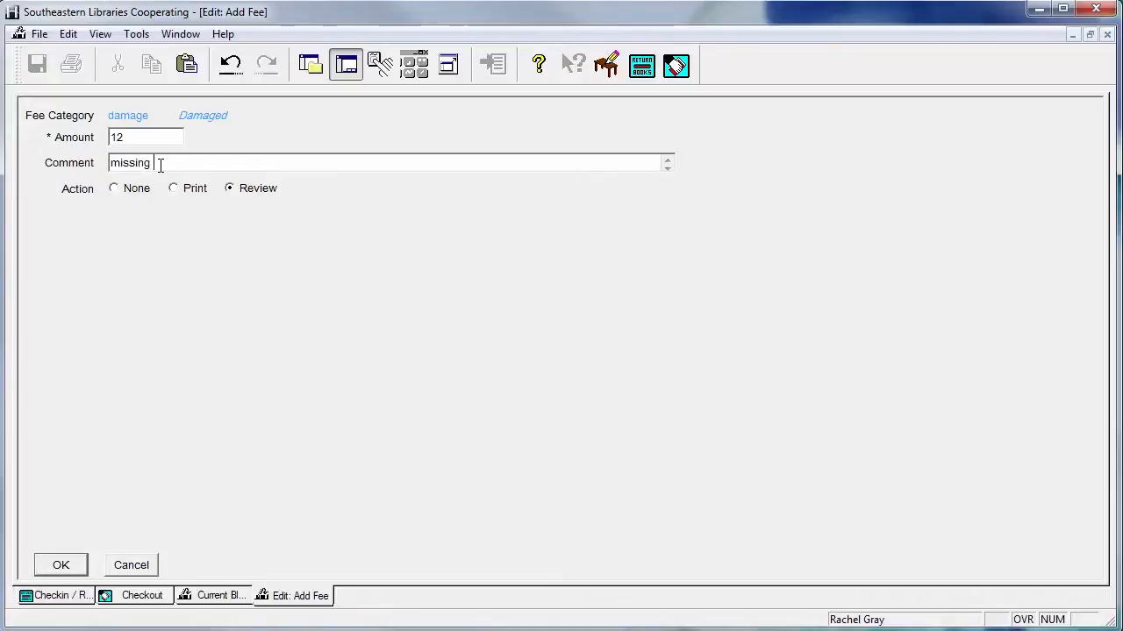
pyautogui.write(' cover - needs to ')
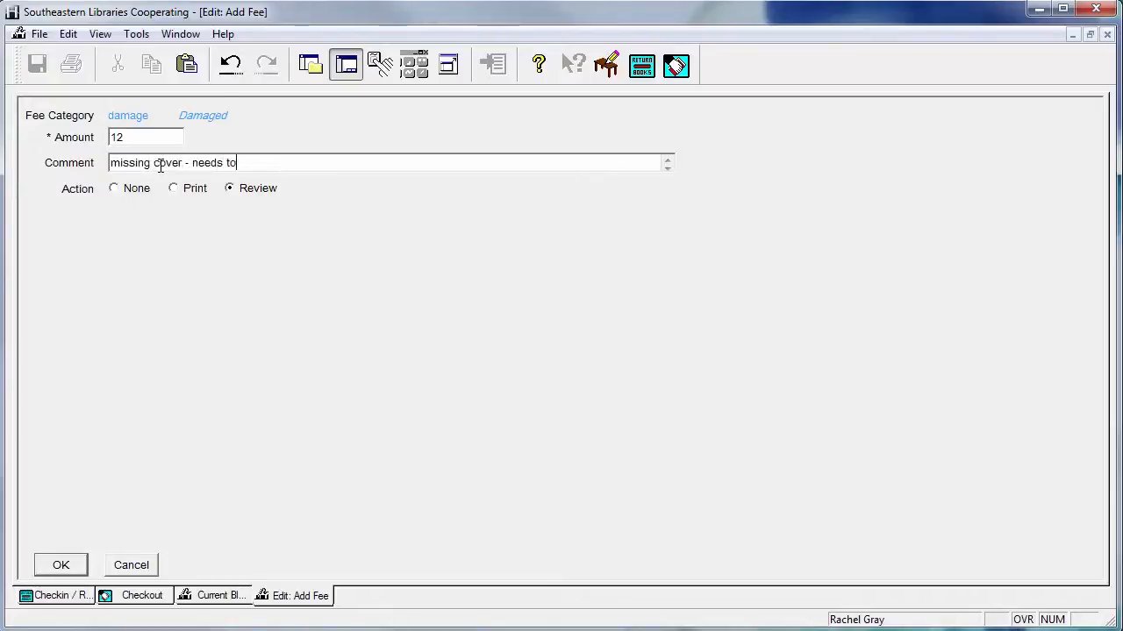
pyautogui.write('be replace')
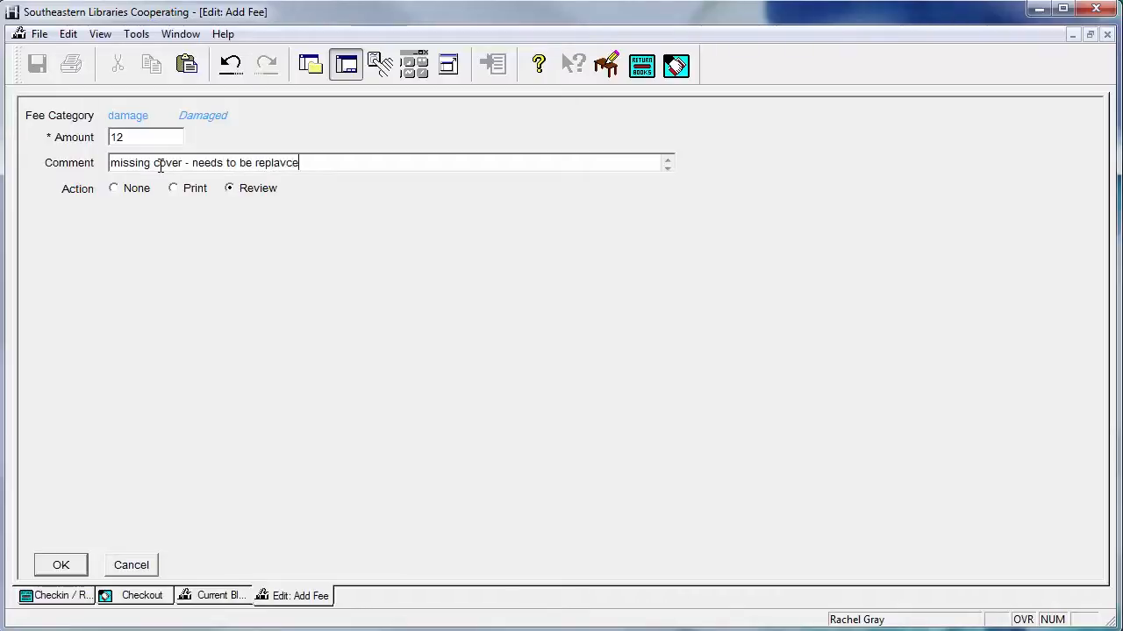
pyautogui.press('BackSpace')
pyautogui.press('BackSpace')
pyautogui.write('ced')
pyautogui.click(58, 568)
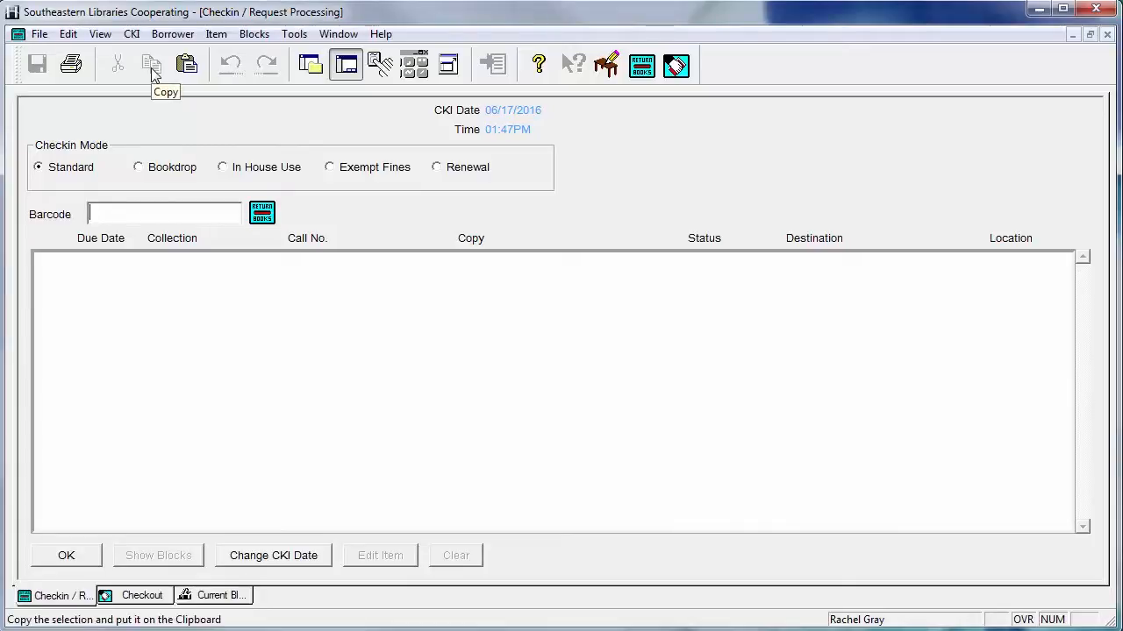
pyautogui.click(132, 34)
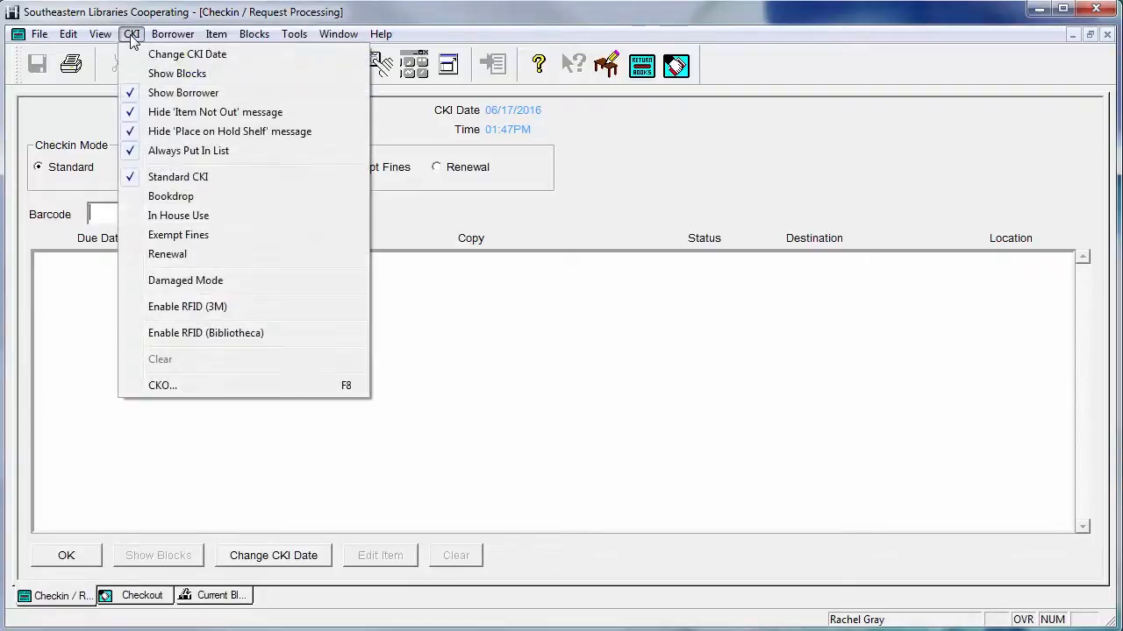
pyautogui.click(162, 282)
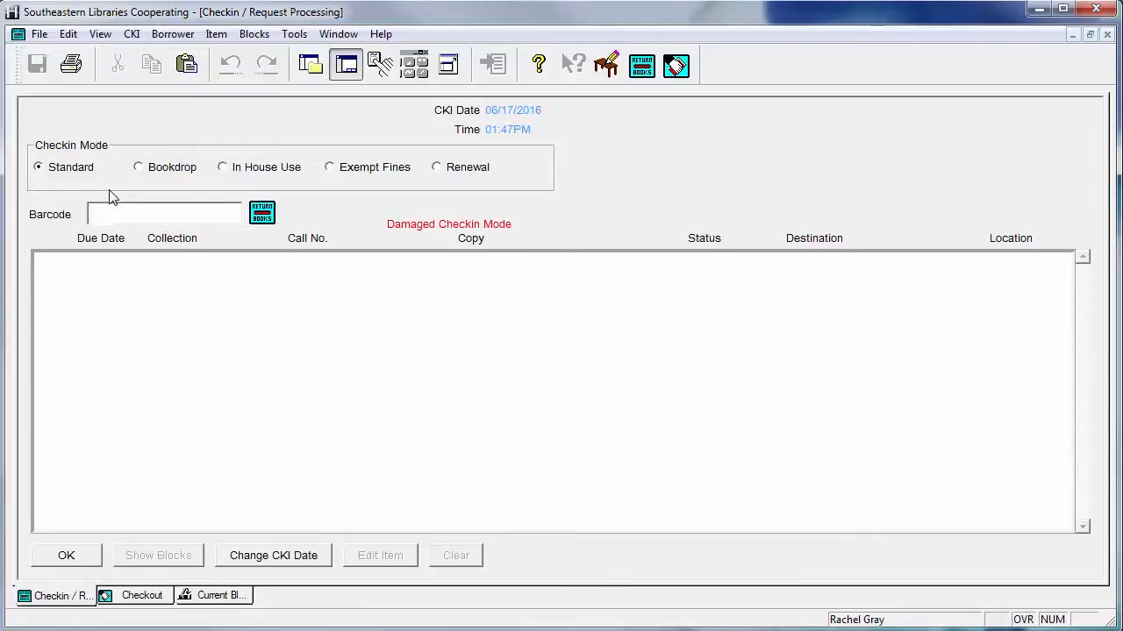
pyautogui.write('0100100155504')
pyautogui.press('Return')
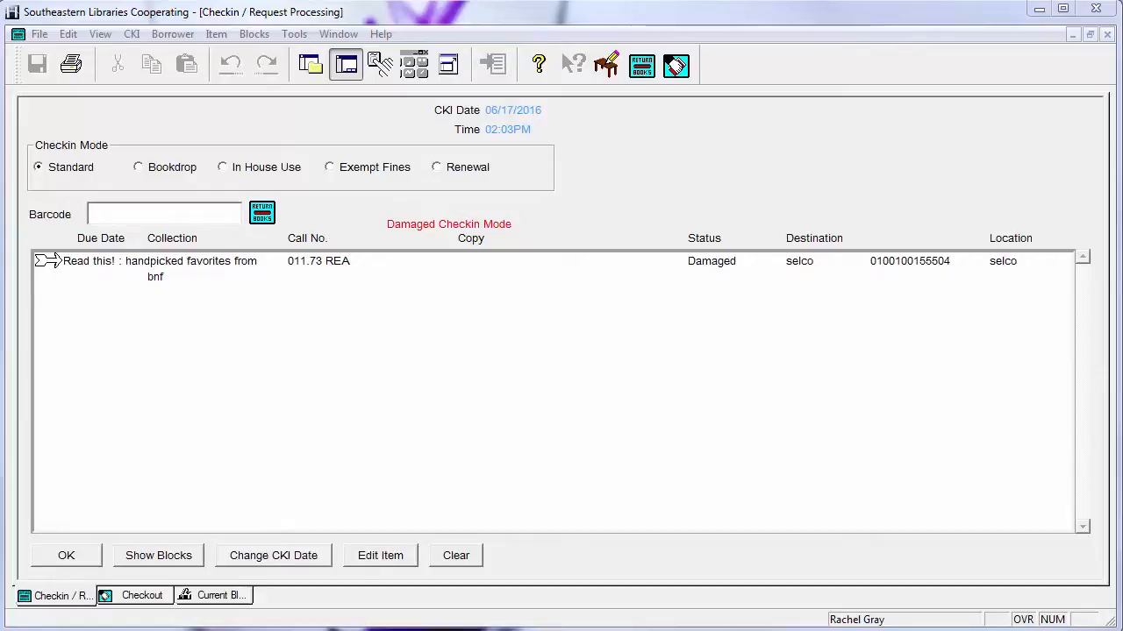
# Turn off Damaged Mode in the check-in window
pyautogui.click(174, 37)
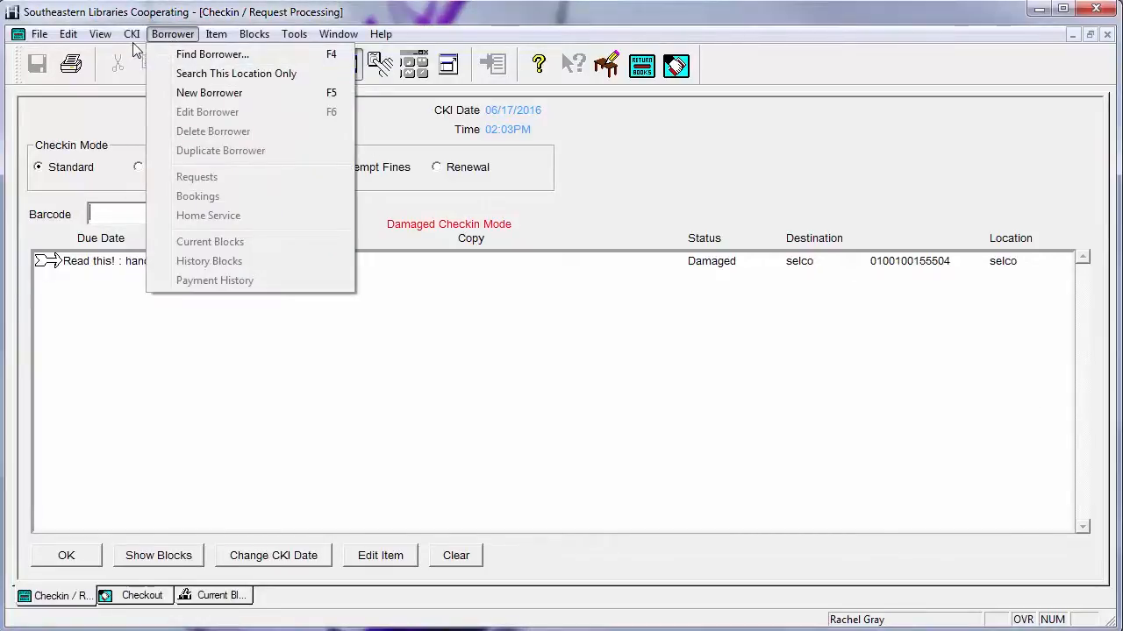
pyautogui.moveTo(132, 35)
pyautogui.click(158, 282)
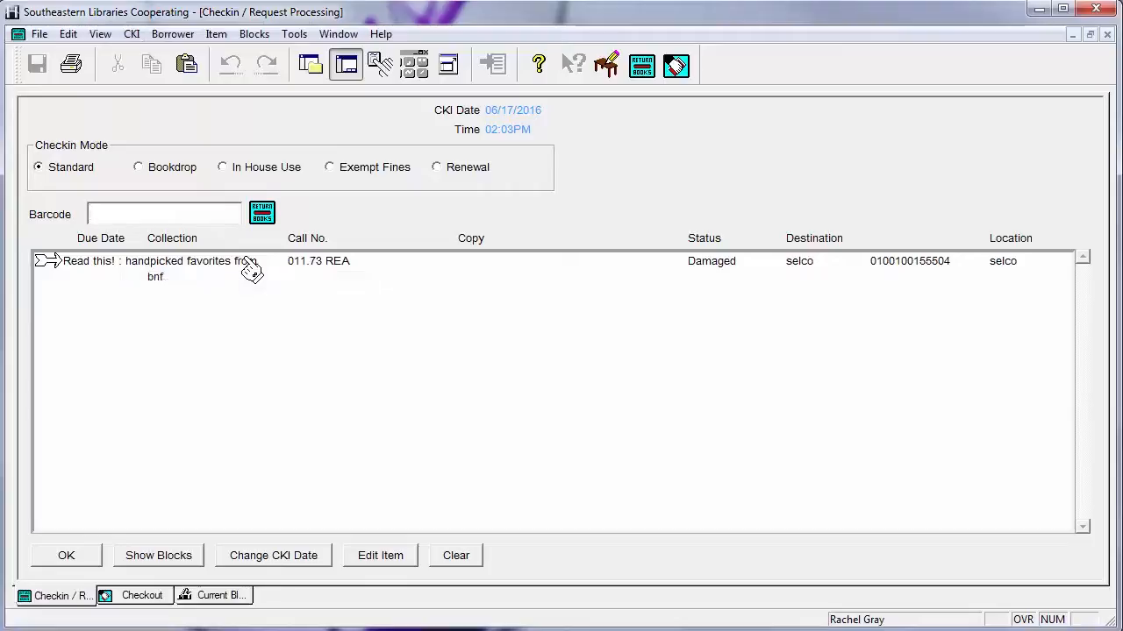